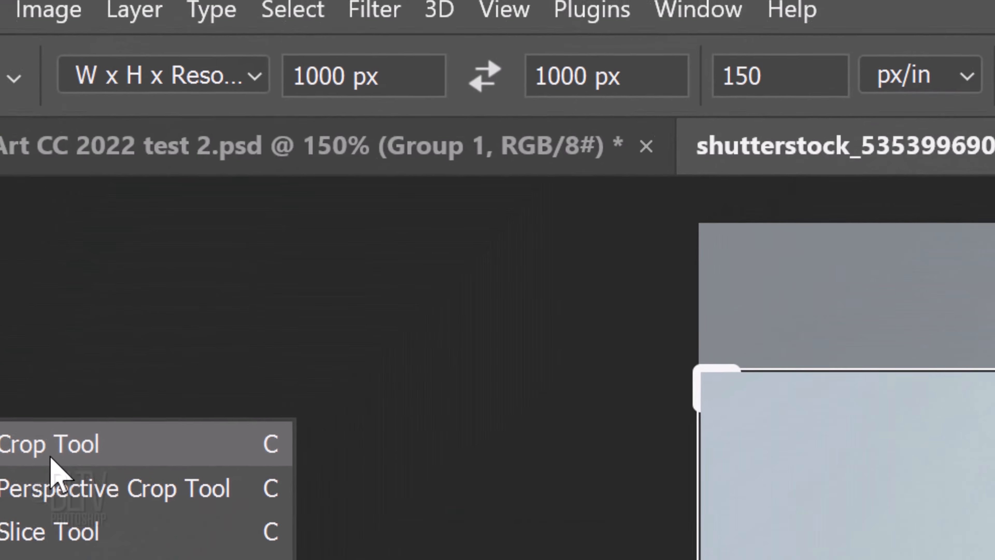
# Activate the Crop tool in W x H x Resolution mode, 1000 px by 1000 px at 150 px/in
pyautogui.click(51, 458)
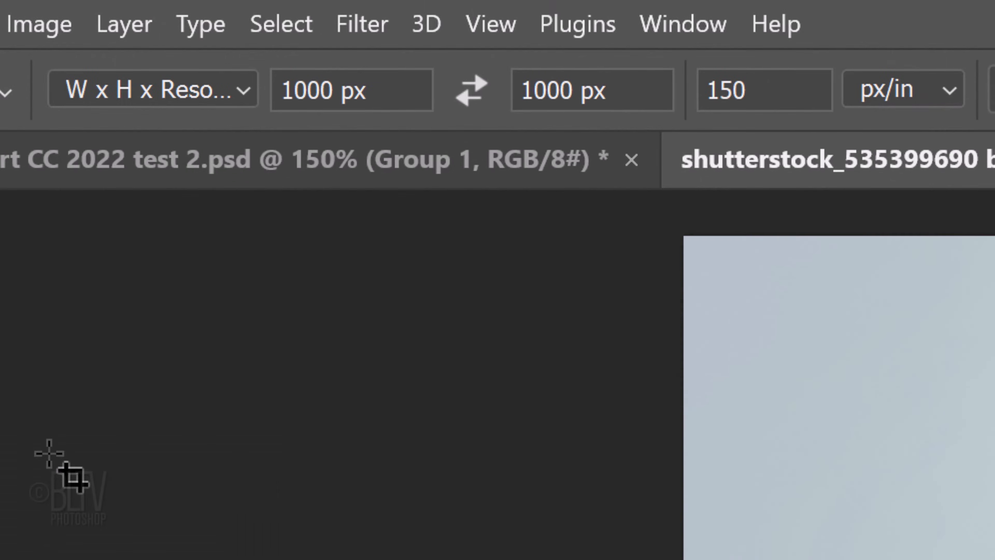
pyautogui.click(251, 78)
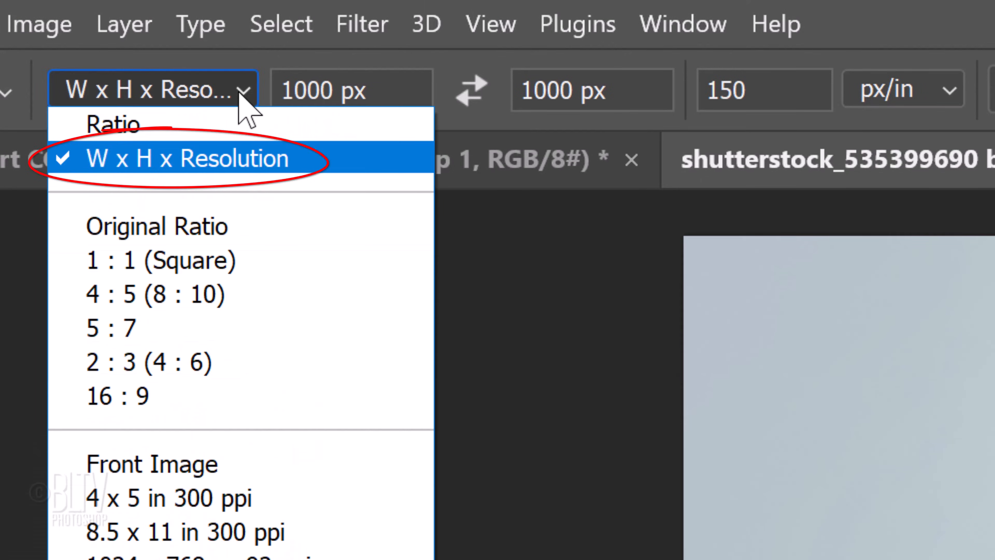
pyautogui.click(245, 101)
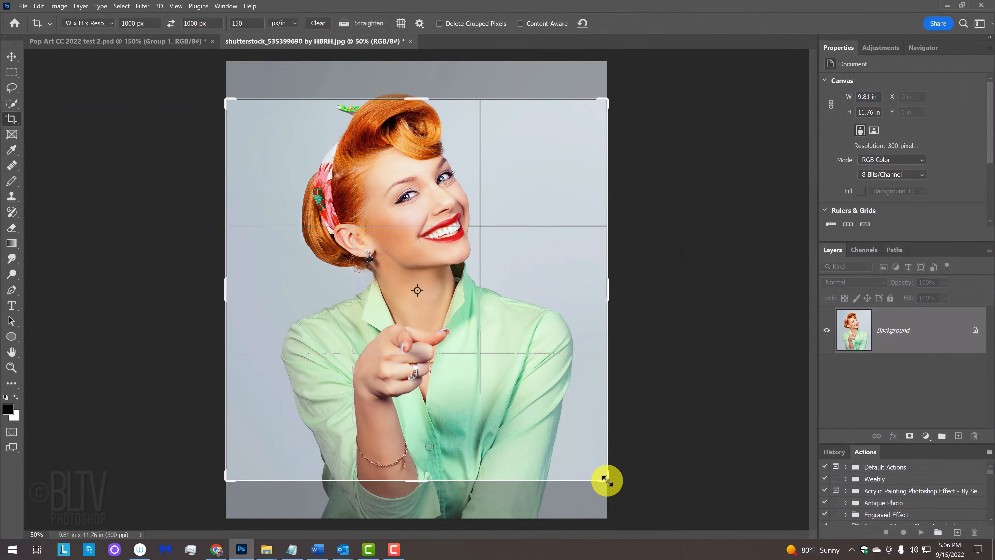
# Crop the photo to a tight square around the woman's head and shoulders, tilting the image slightly clockwise
pyautogui.moveTo(606, 480); pyautogui.dragTo(564, 415)
pyautogui.moveTo(472, 337); pyautogui.dragTo(454, 348)
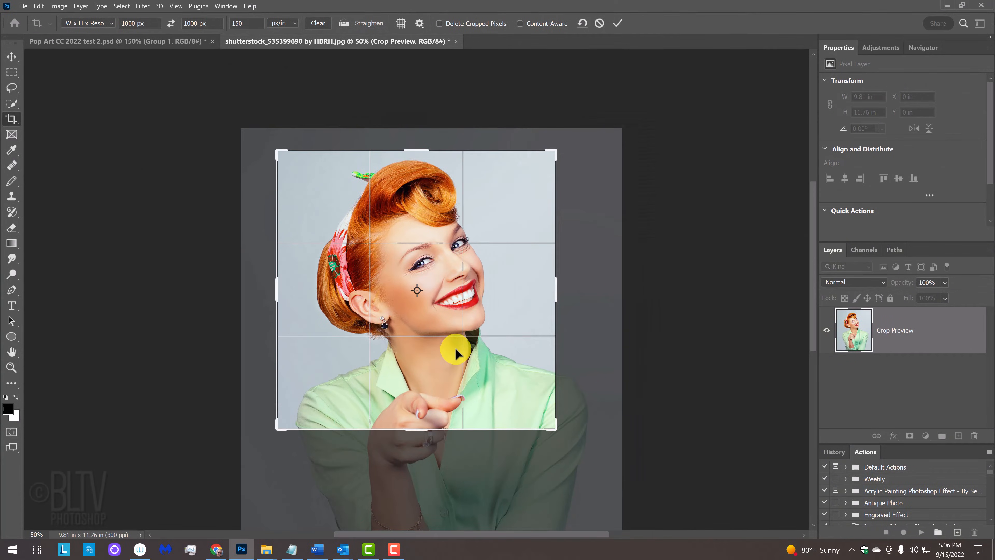
pyautogui.moveTo(276, 428); pyautogui.dragTo(300, 406)
pyautogui.moveTo(407, 299); pyautogui.dragTo(427, 298)
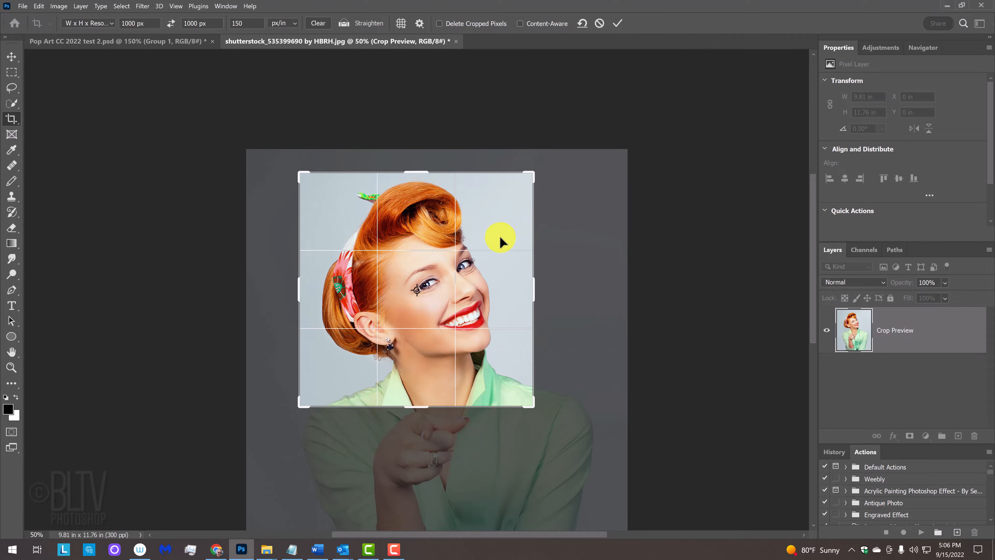
pyautogui.moveTo(542, 169); pyautogui.dragTo(542, 204)
pyautogui.moveTo(485, 248); pyautogui.dragTo(486, 245)
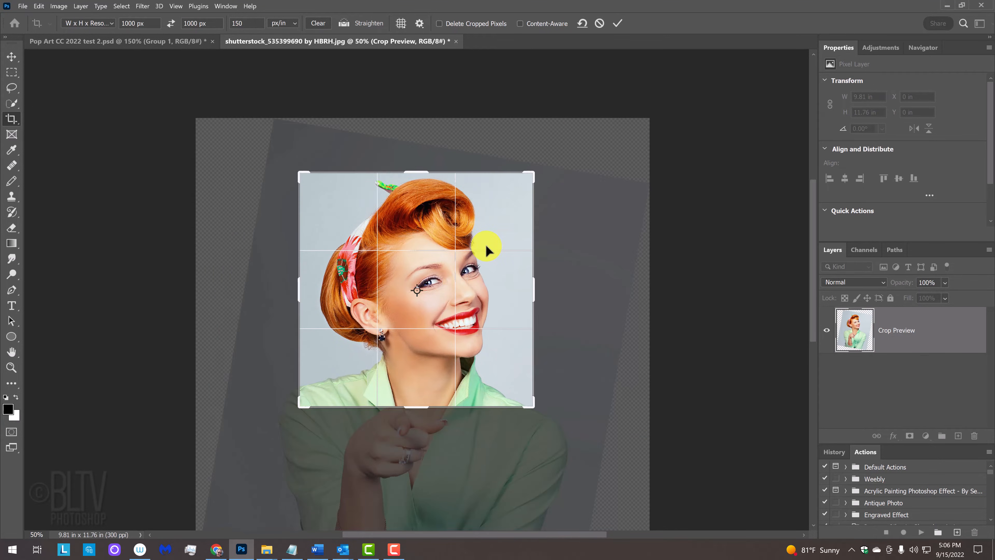
pyautogui.press('Return')
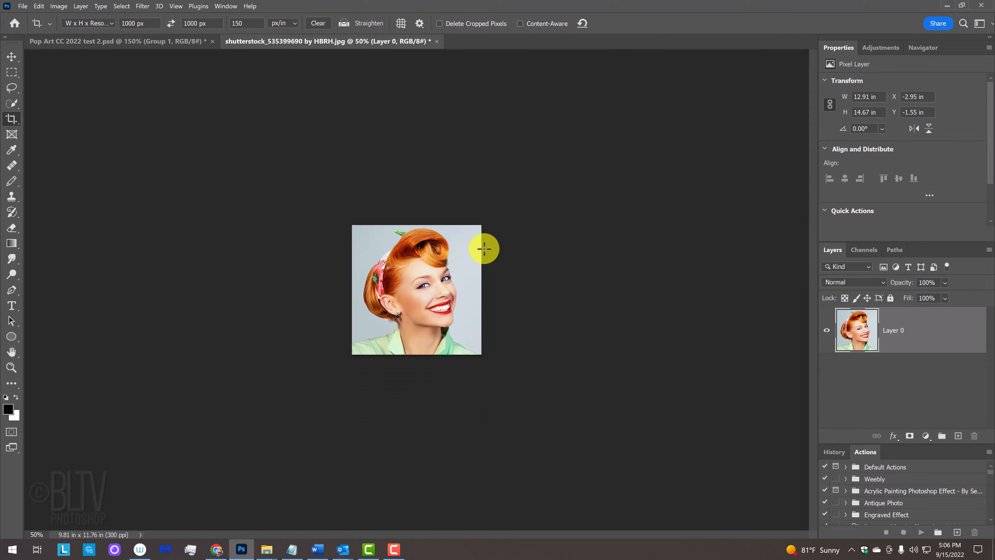
# Select the woman automatically with the Quick Selection tool's Select Subject
pyautogui.hotkey('ctrl', '+')
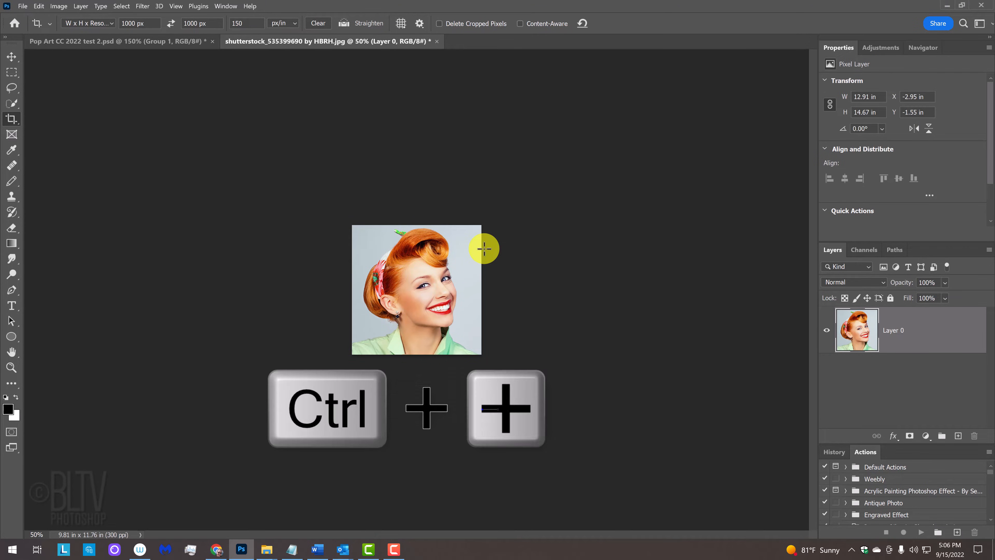
pyautogui.hotkey('ctrl', '+')
pyautogui.hotkey('ctrl', '+')
pyautogui.hotkey('ctrl', '+')
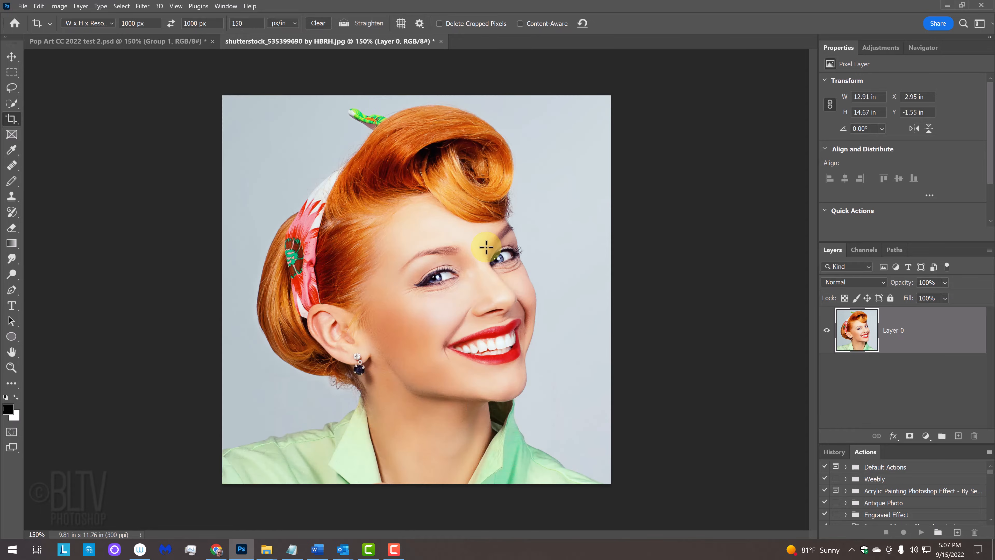
pyautogui.hotkey('ctrl', '0')
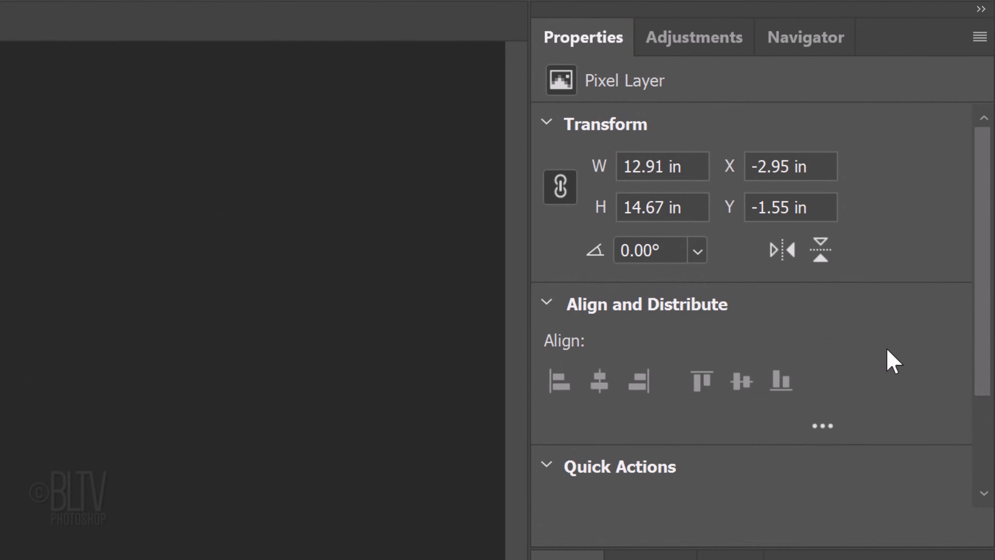
pyautogui.moveTo(984, 352); pyautogui.dragTo(960, 513)
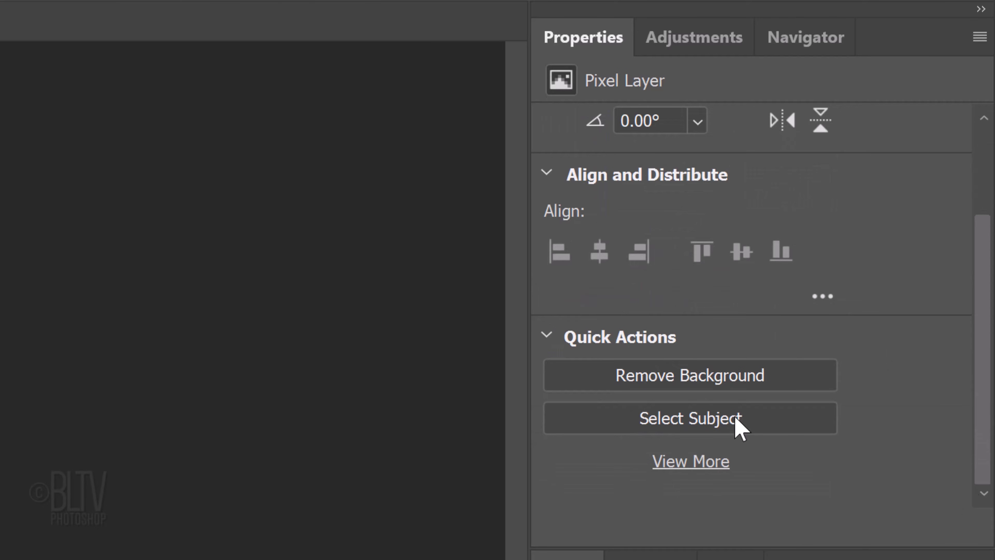
pyautogui.click(673, 377)
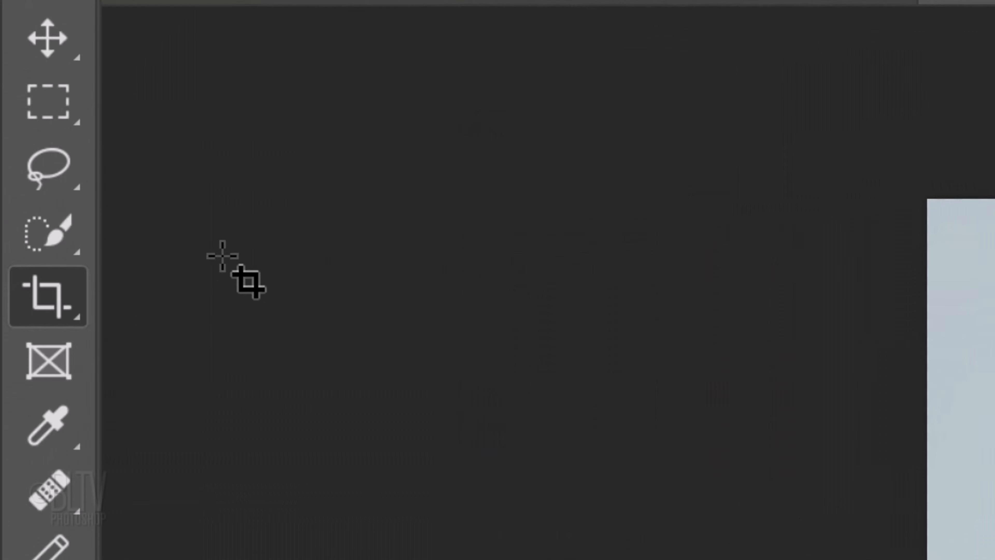
pyautogui.click(53, 244)
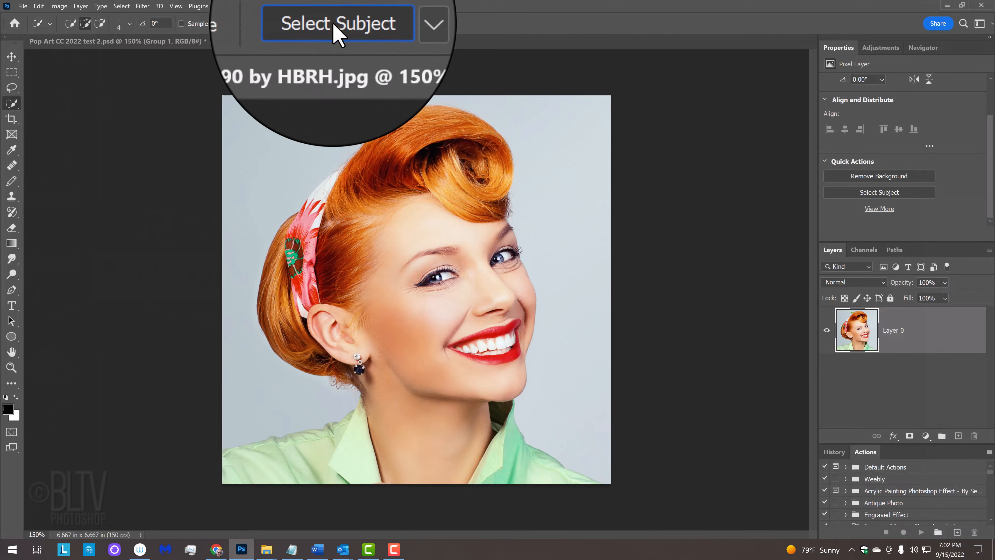
pyautogui.click(329, 24)
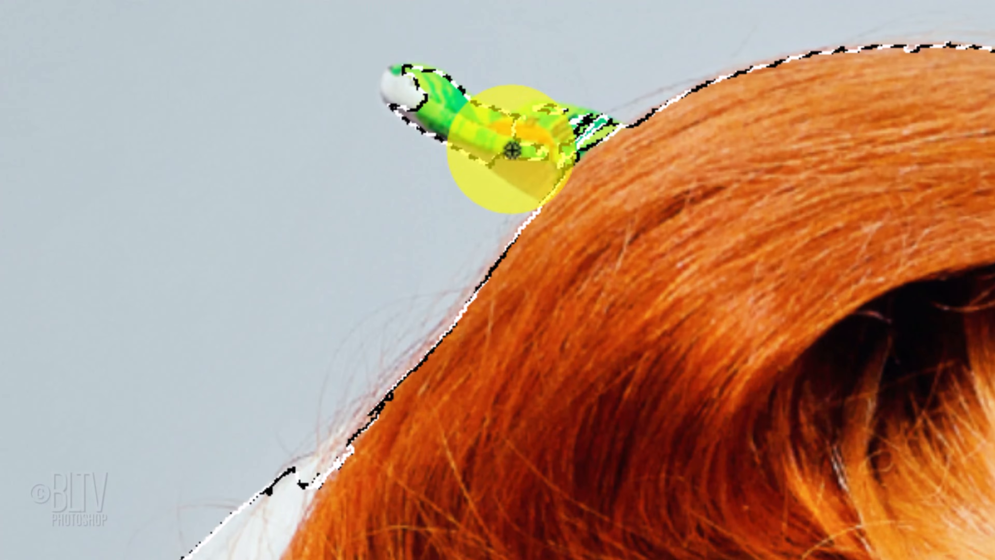
# Add the missed areas of the green scarf knot and the white headband edge to the selection, and check it in Quick Mask
pyautogui.moveTo(435, 47)
pyautogui.mouseDown()
pyautogui.moveTo(441, 54)
pyautogui.moveTo(438, 43)
pyautogui.mouseUp()
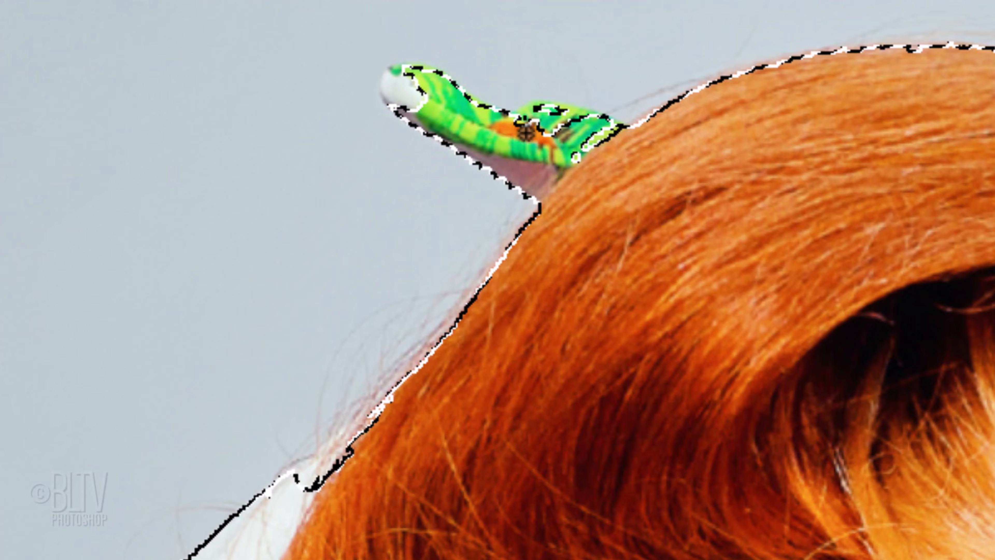
pyautogui.moveTo(526, 132)
pyautogui.mouseDown()
pyautogui.moveTo(584, 135)
pyautogui.moveTo(604, 151)
pyautogui.mouseUp()
pyautogui.moveTo(355, 476)
pyautogui.mouseDown()
pyautogui.moveTo(350, 446)
pyautogui.moveTo(436, 349)
pyautogui.moveTo(289, 482)
pyautogui.moveTo(337, 435)
pyautogui.mouseUp()
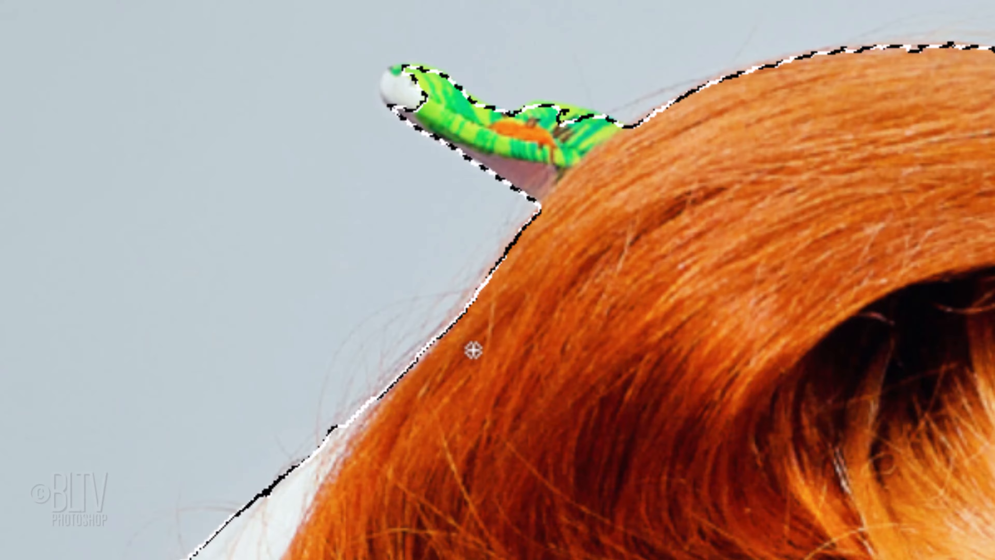
pyautogui.press('alt')
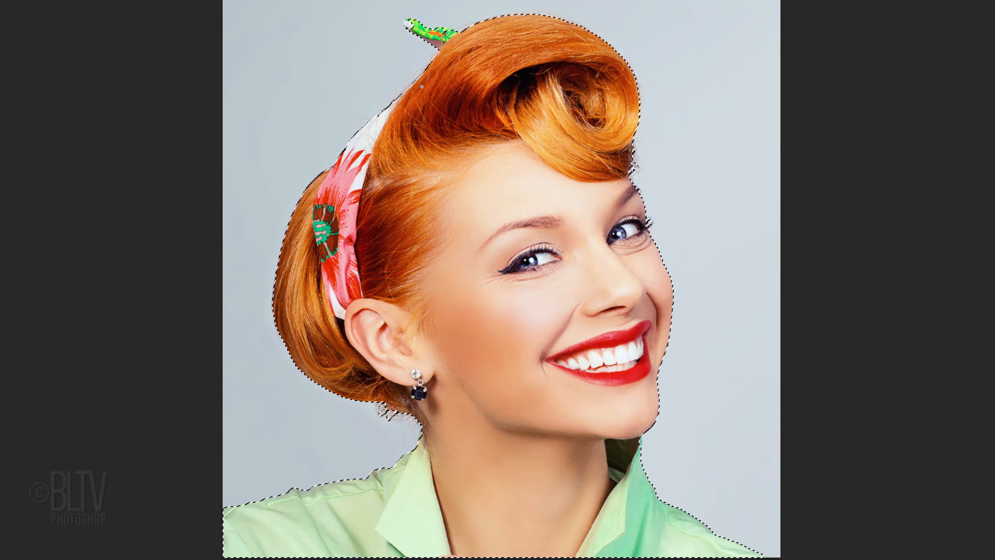
pyautogui.press('q')
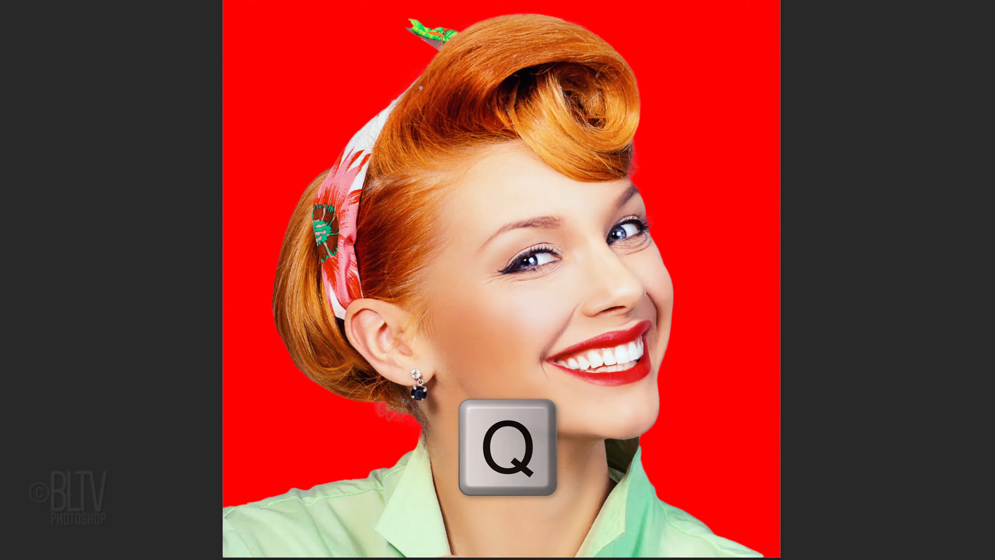
pyautogui.press('q')
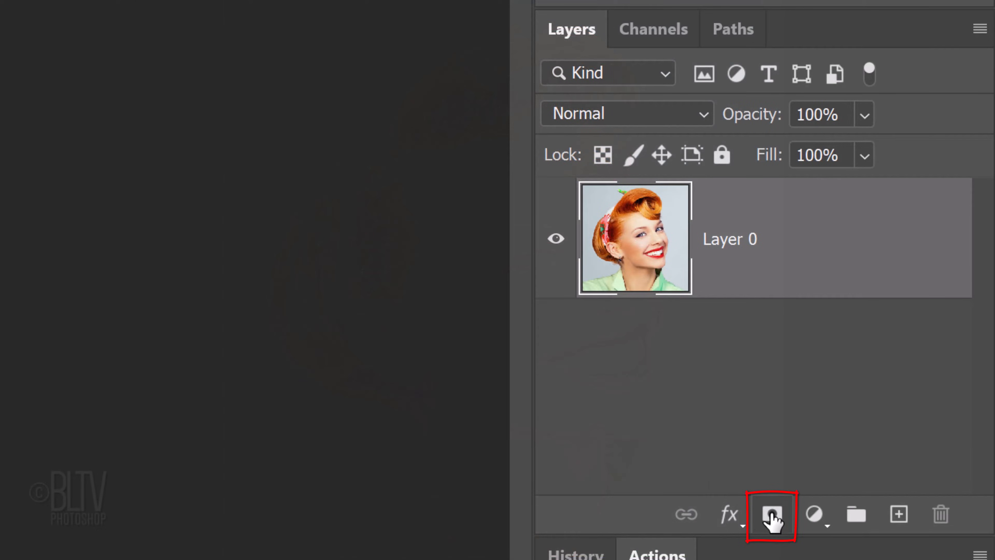
# Turn the selection into a mask on Layer 0 and add a white-filled layer beneath it
pyautogui.click(772, 518)
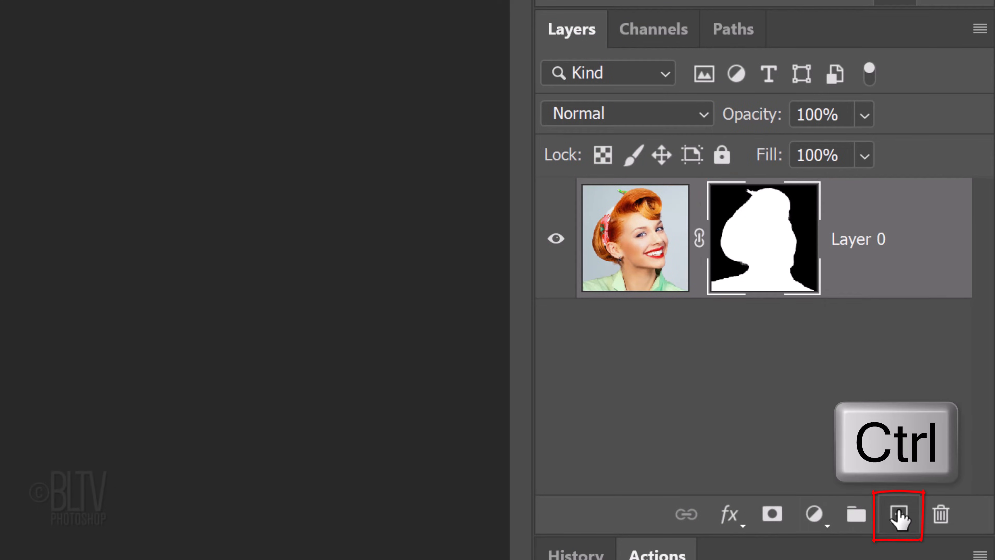
pyautogui.keyDown('ctrl'); pyautogui.click(900, 519); pyautogui.keyUp('ctrl')
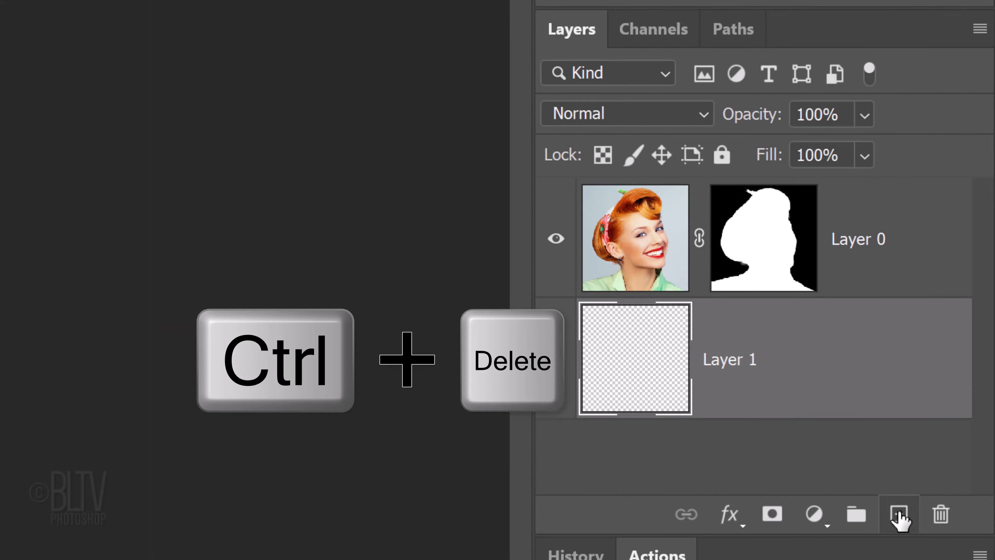
pyautogui.hotkey('ctrl', 'Delete')
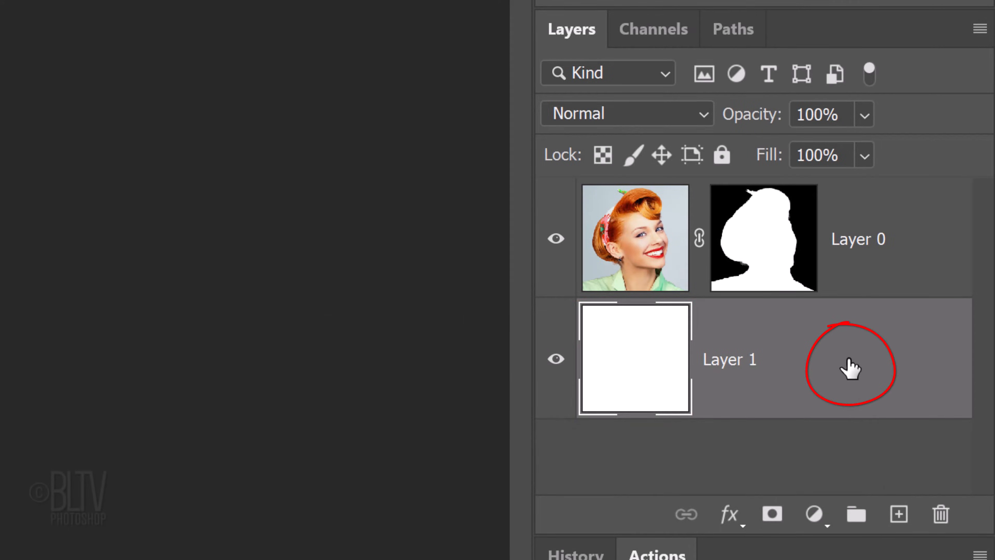
# Add a radial Gradient Overlay to the white layer with Normal blend mode, 100% opacity, 60° angle and 125% scale
pyautogui.doubleClick(851, 368)
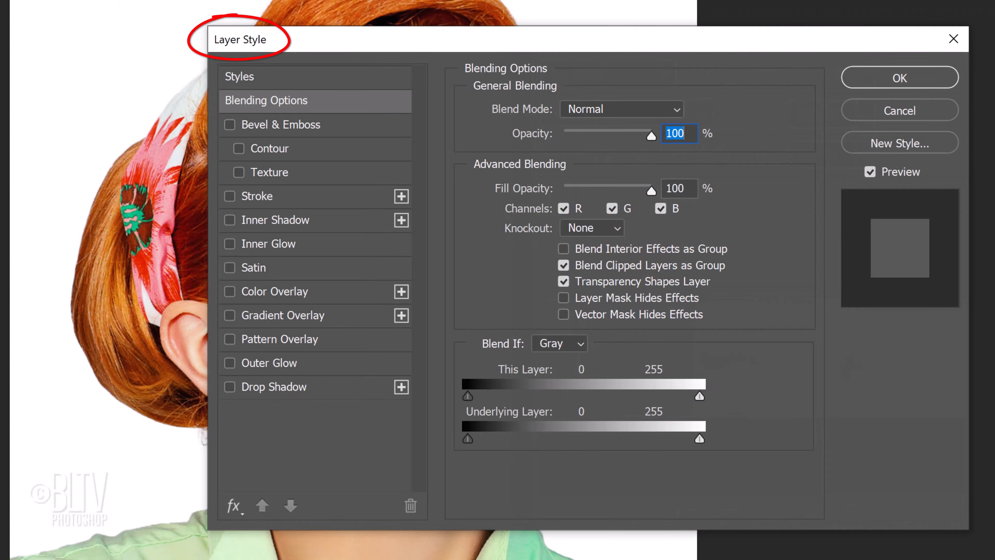
pyautogui.click(299, 316)
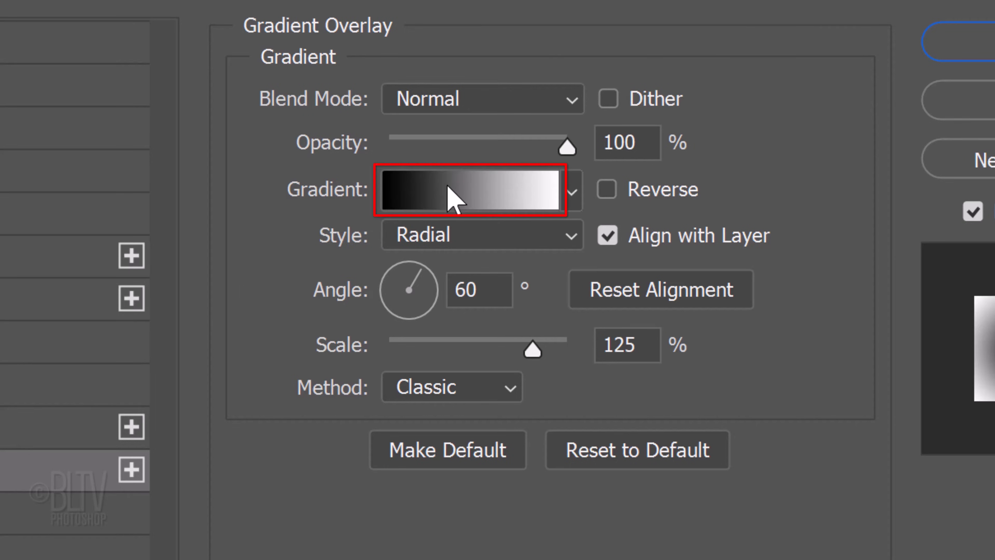
# Change the overlay gradient's black color stop to white (ffffff) and set its location to 40%
pyautogui.click(454, 198)
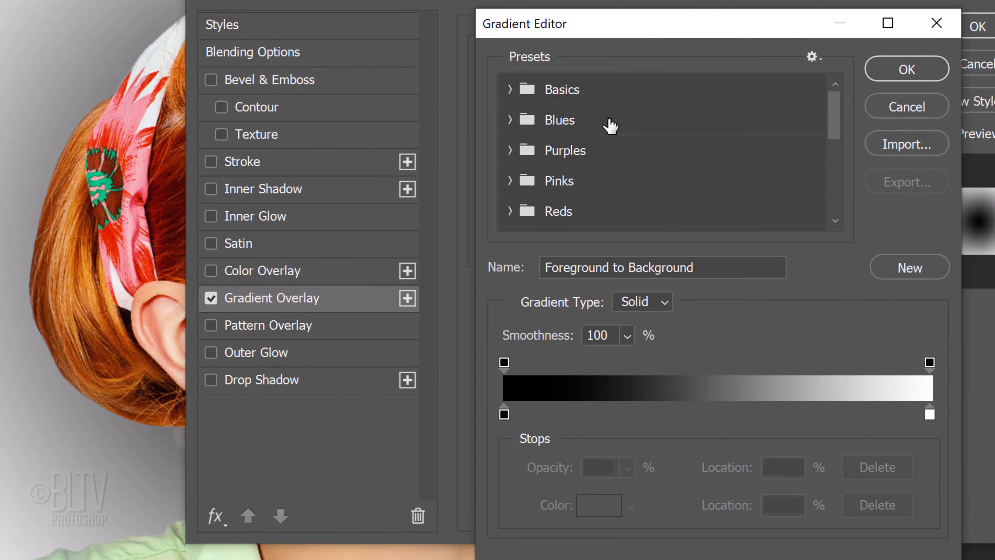
pyautogui.click(504, 414)
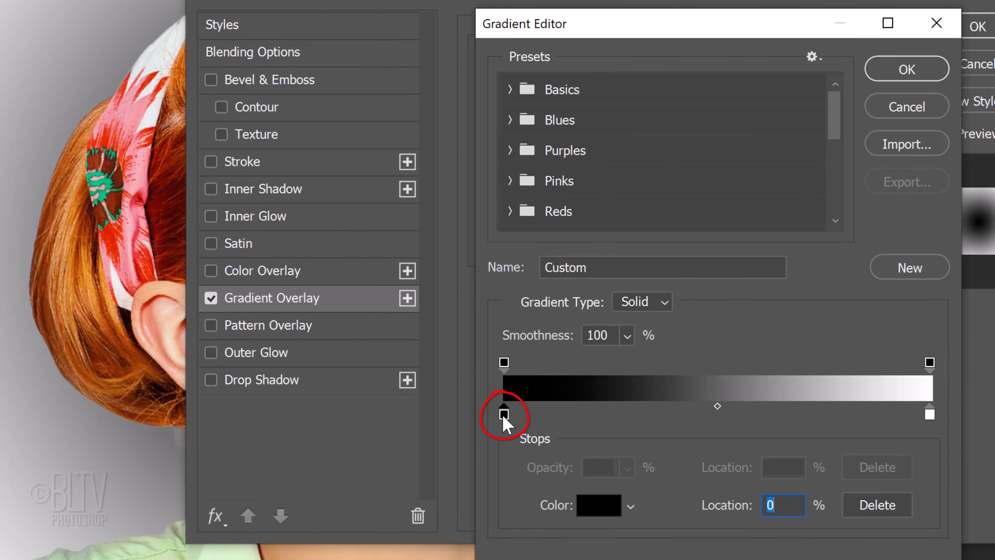
pyautogui.click(599, 506)
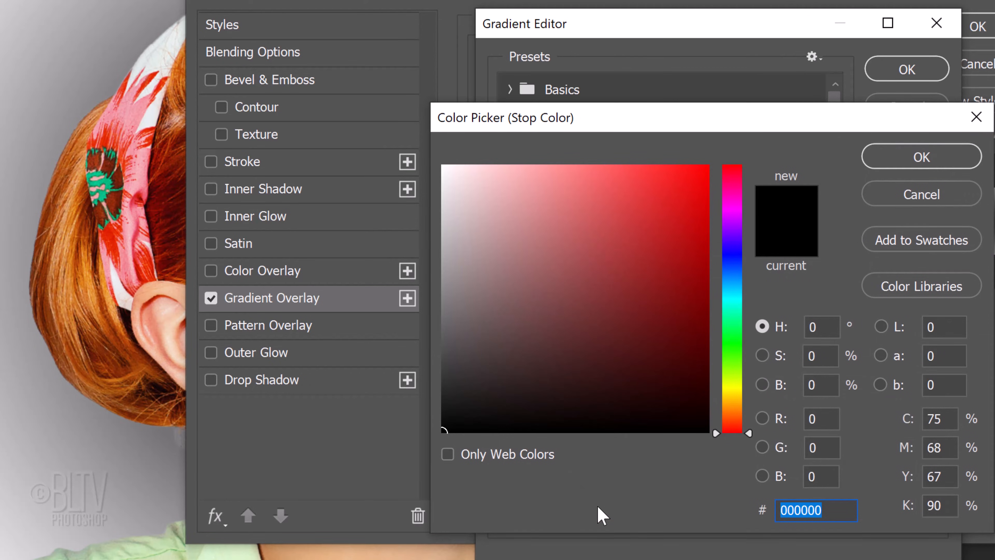
pyautogui.click(444, 167)
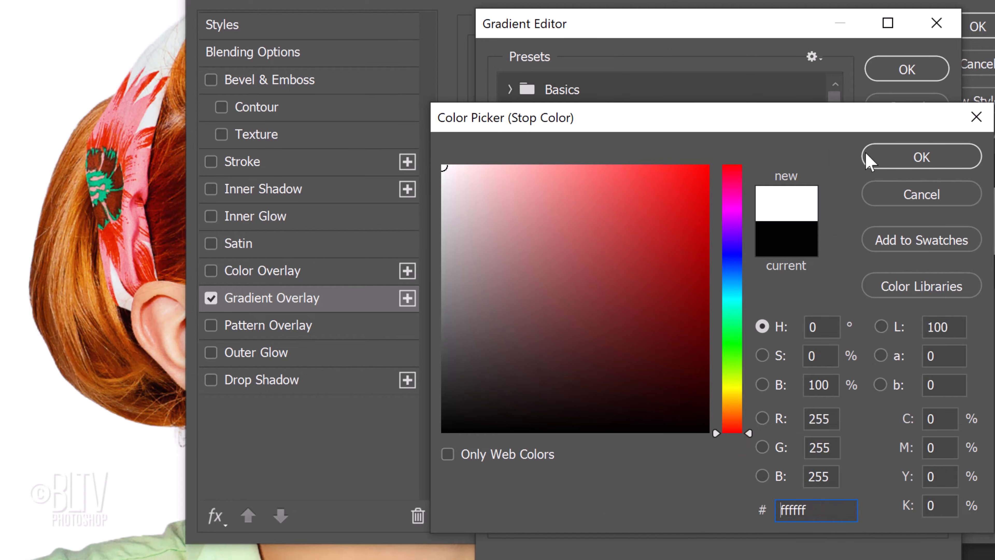
pyautogui.click(898, 163)
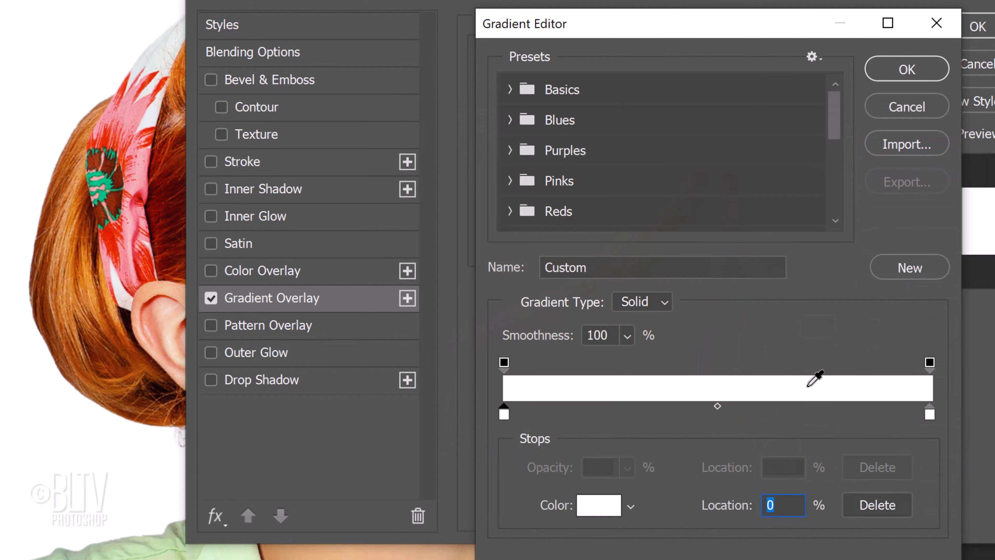
pyautogui.doubleClick(785, 507)
pyautogui.write('40')
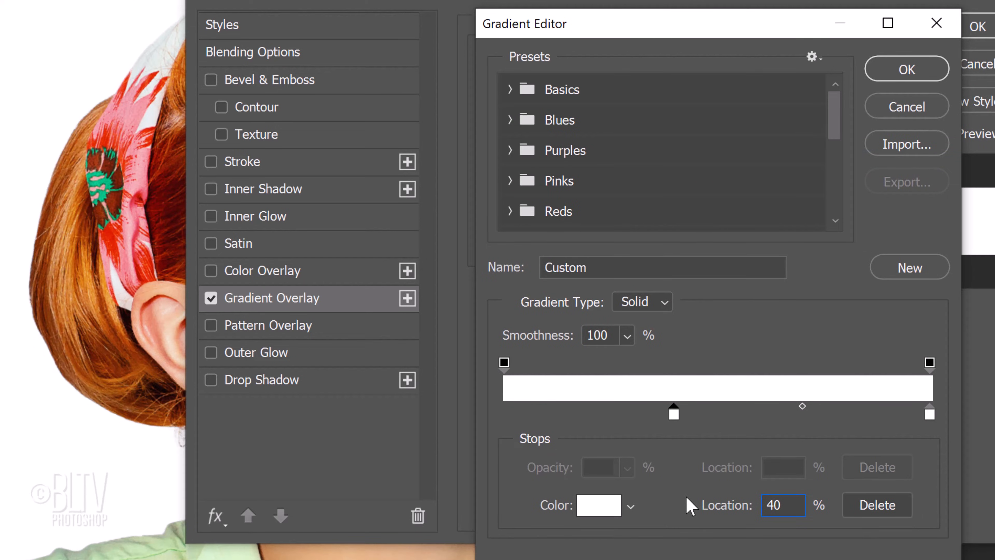
# Add a gradient color stop at 70% between the two white stops and color it orange, FF7E00
pyautogui.click(780, 414)
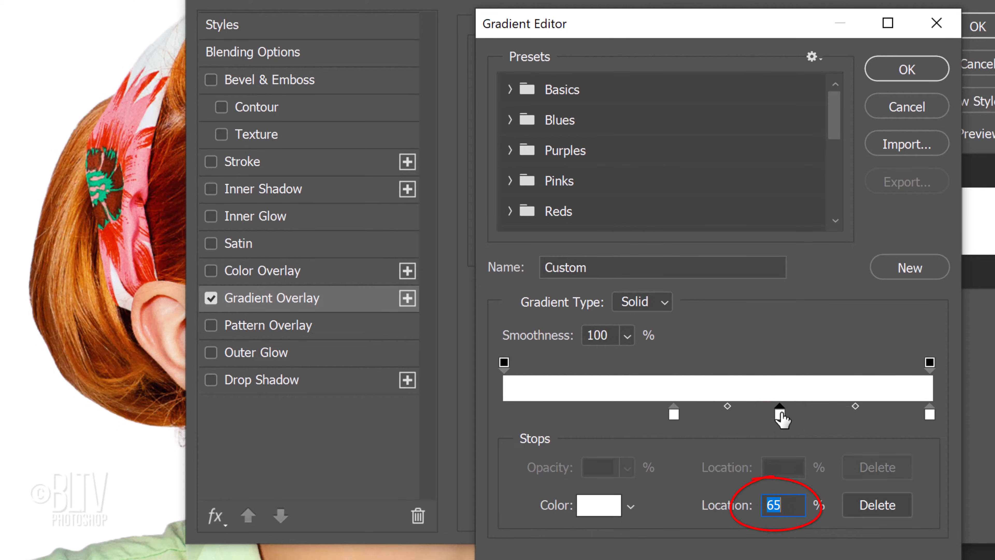
pyautogui.write('70')
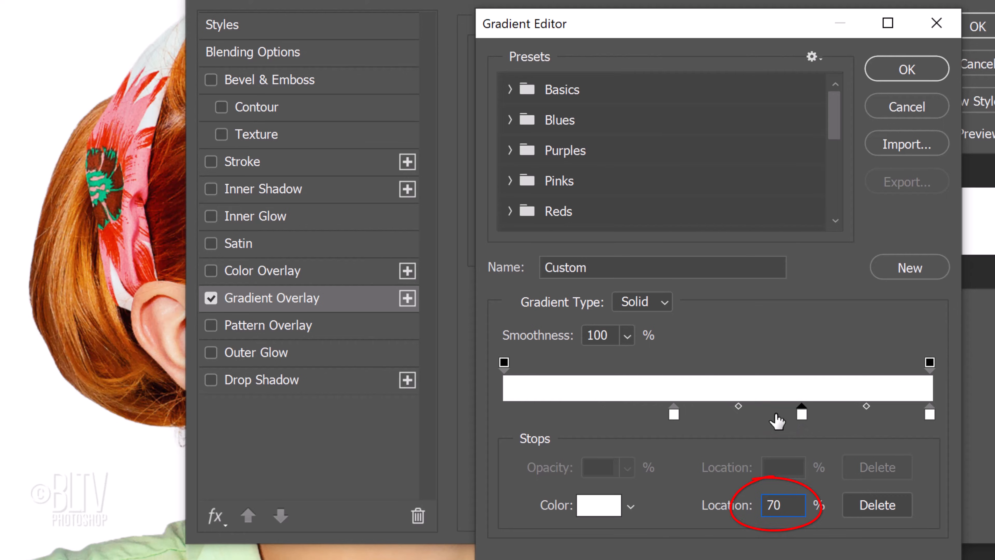
pyautogui.click(602, 505)
pyautogui.click(602, 510)
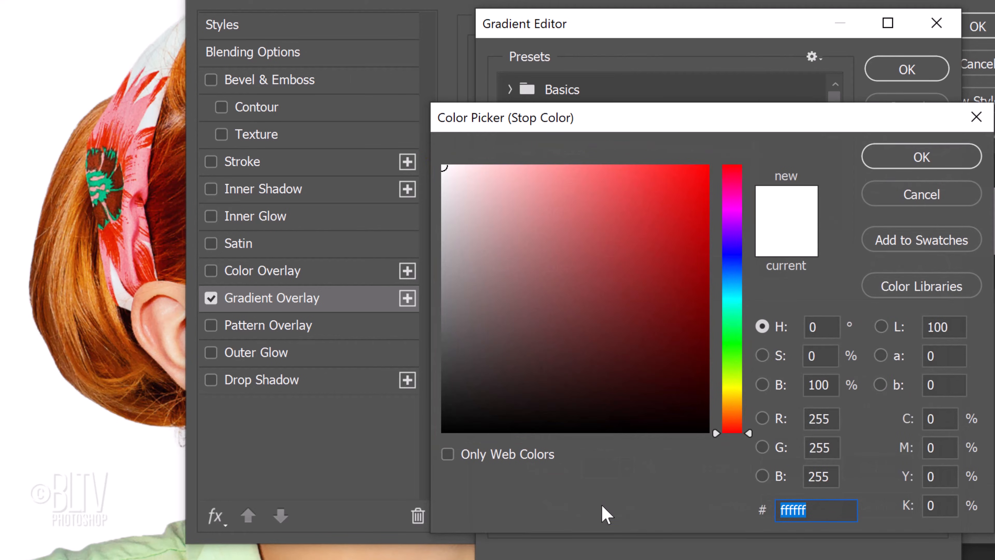
pyautogui.write('FF7E00')
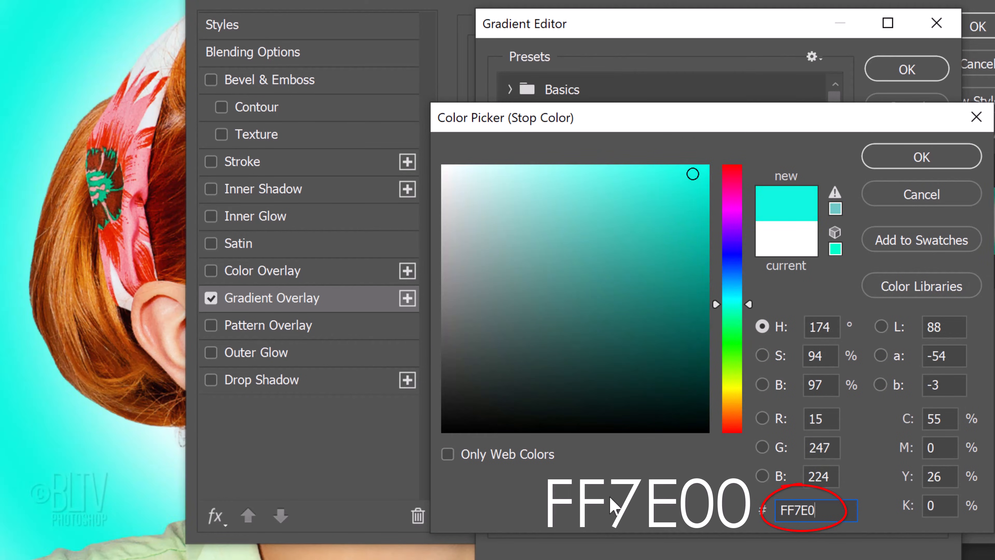
pyautogui.click(920, 157)
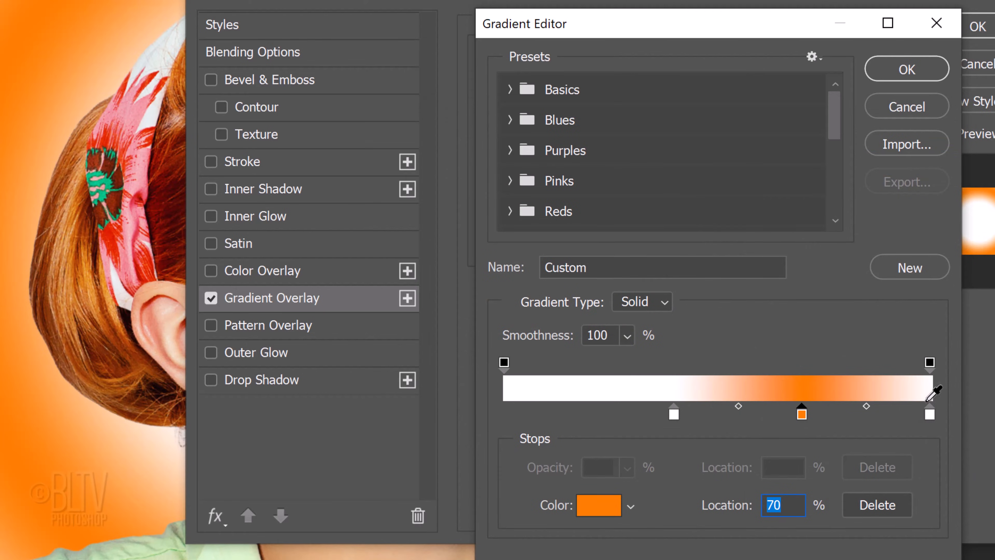
# Move the gradient's end color stop to 90%, color it red-orange F83600, and apply the Gradient Overlay
pyautogui.click(930, 415)
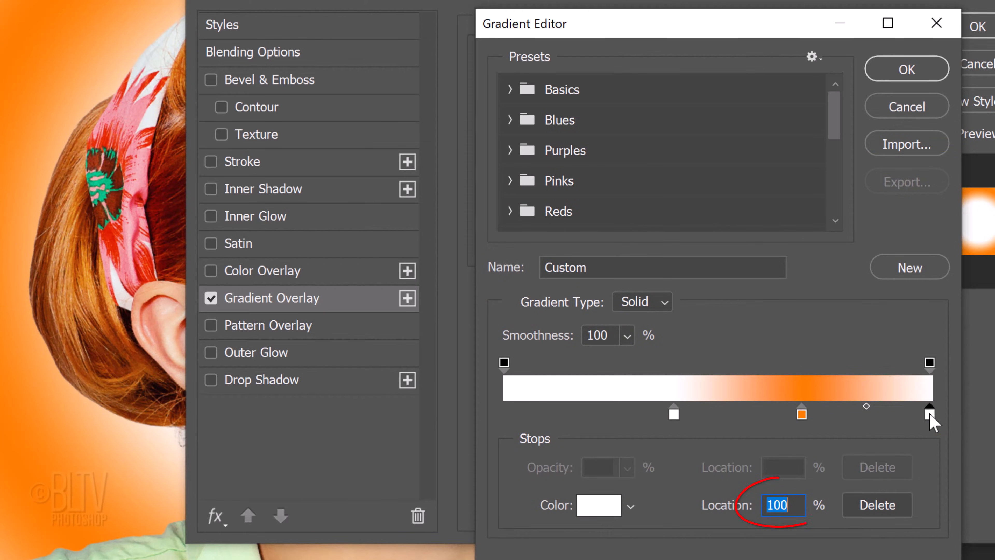
pyautogui.write('90')
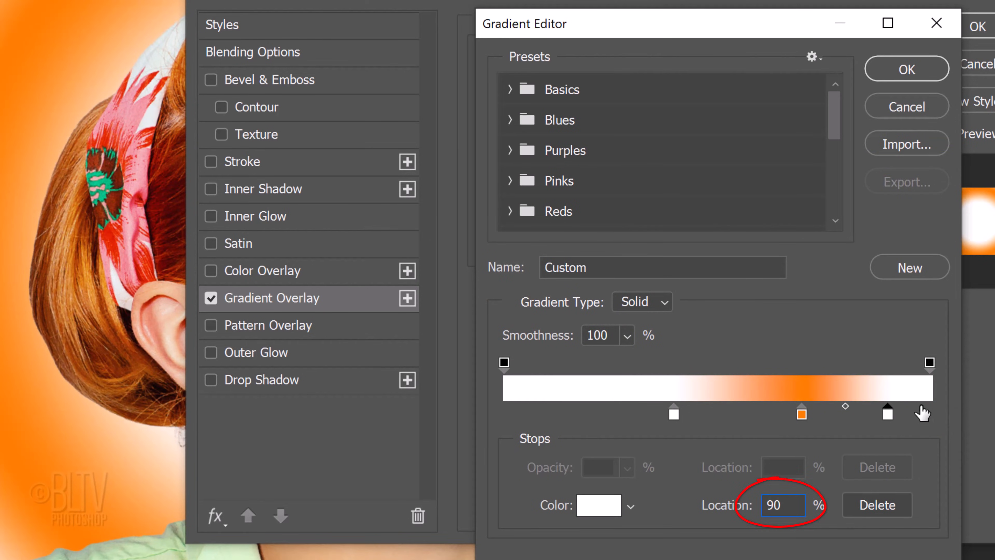
pyautogui.click(600, 509)
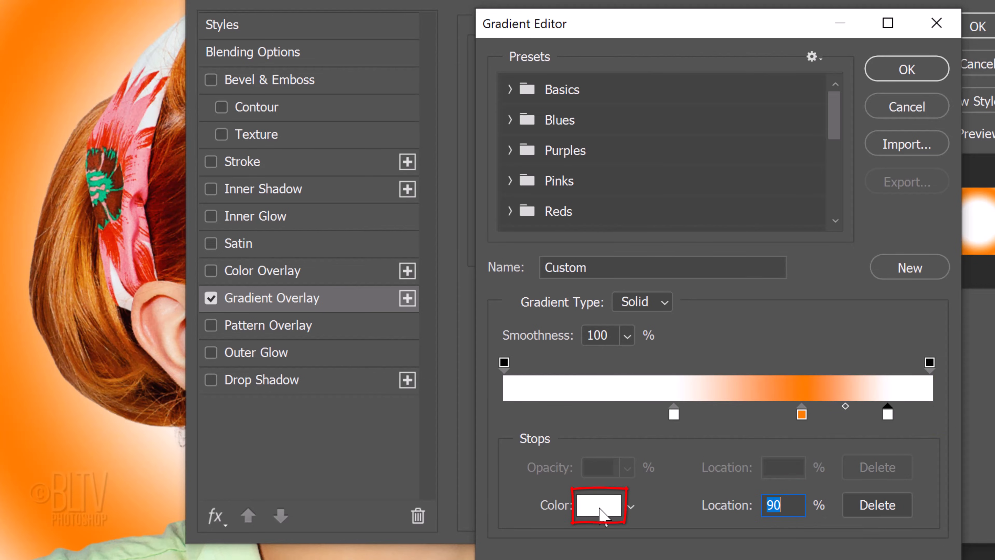
pyautogui.click(600, 508)
pyautogui.write('F8')
pyautogui.write('3600')
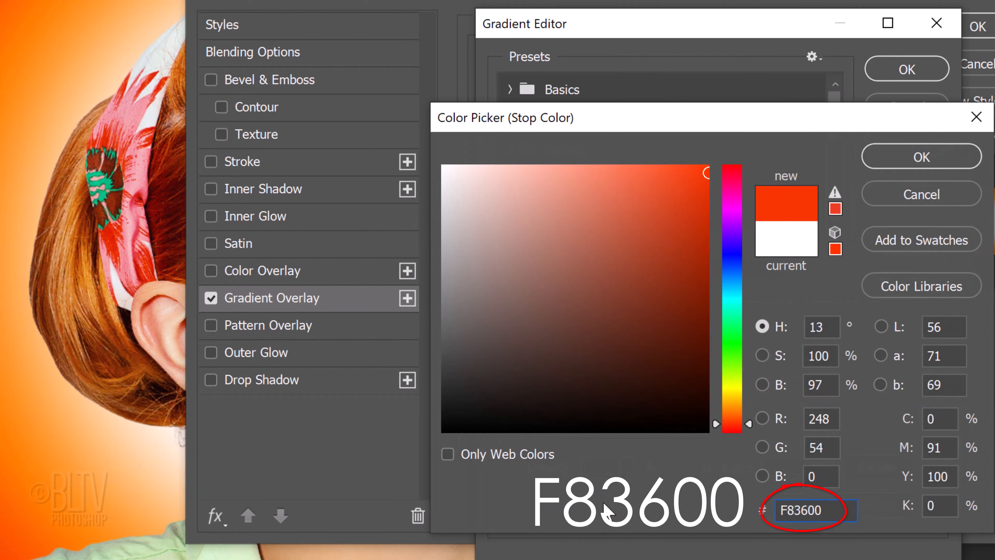
pyautogui.click(914, 159)
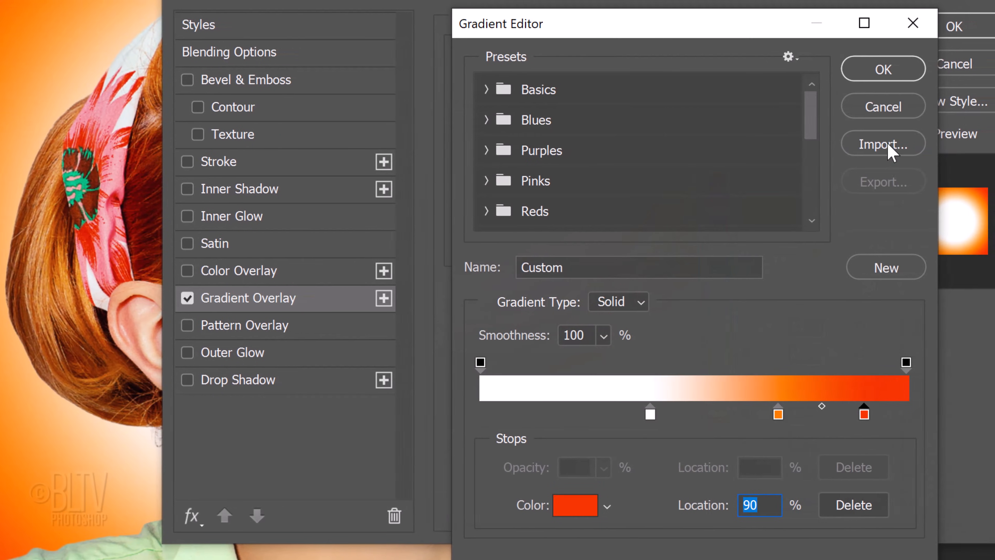
pyautogui.click(884, 69)
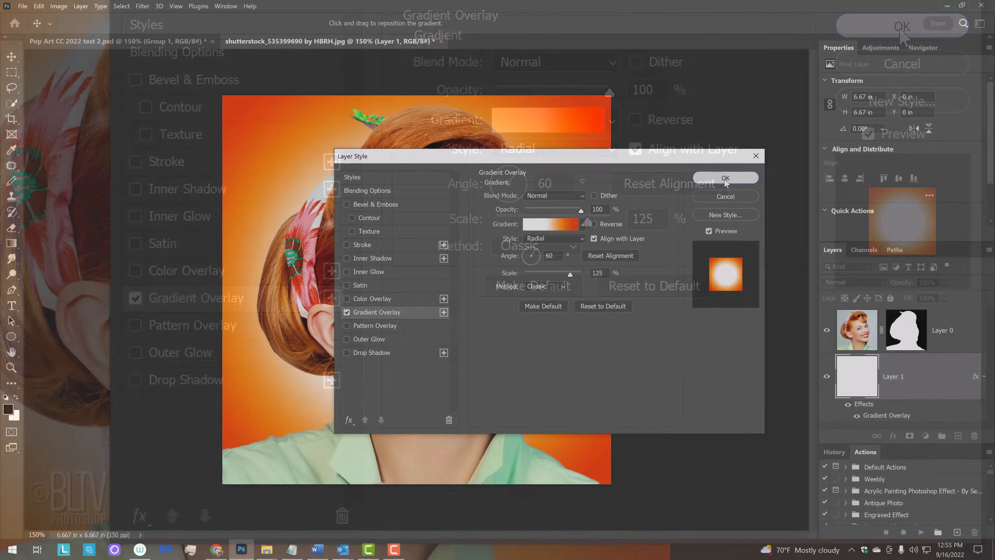
pyautogui.click(901, 28)
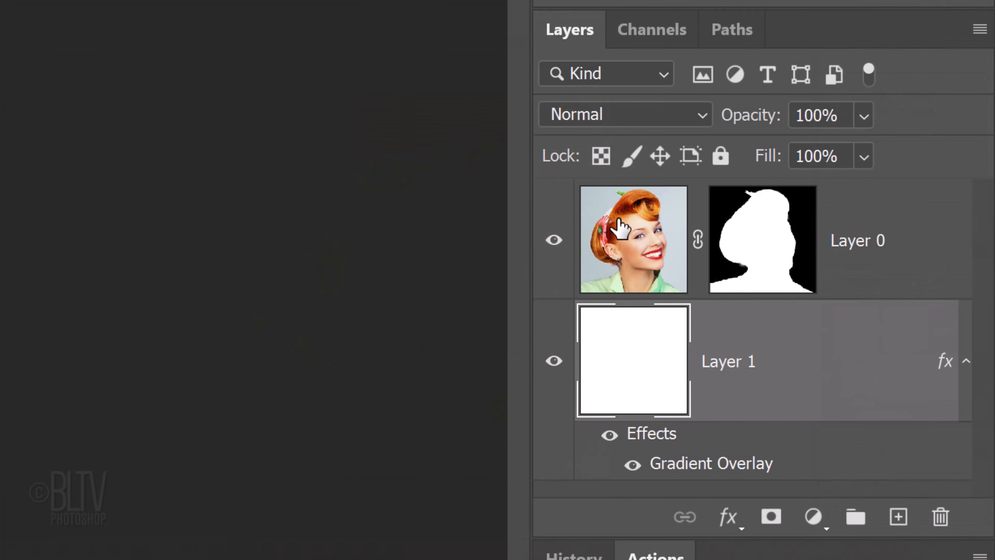
# Convert Layer 0 and Layer 1 together into one Smart Object and duplicate it
pyautogui.keyDown('shift'); pyautogui.click(859, 332); pyautogui.keyUp('shift')
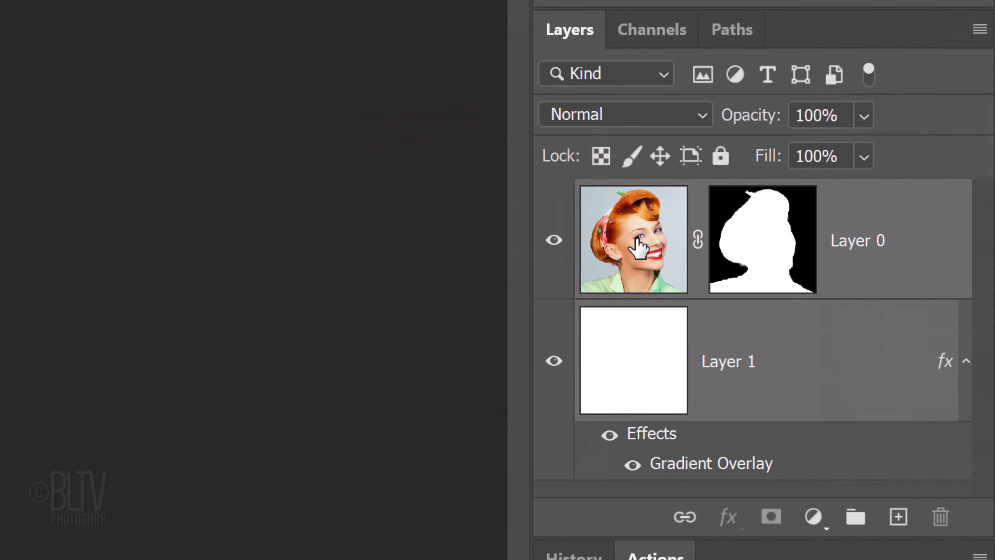
pyautogui.click(980, 35)
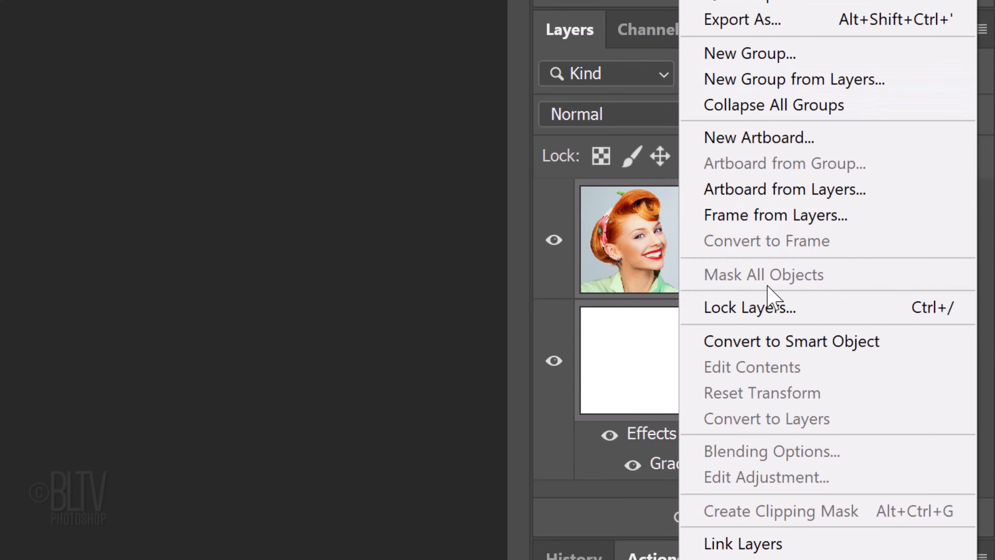
pyautogui.click(766, 341)
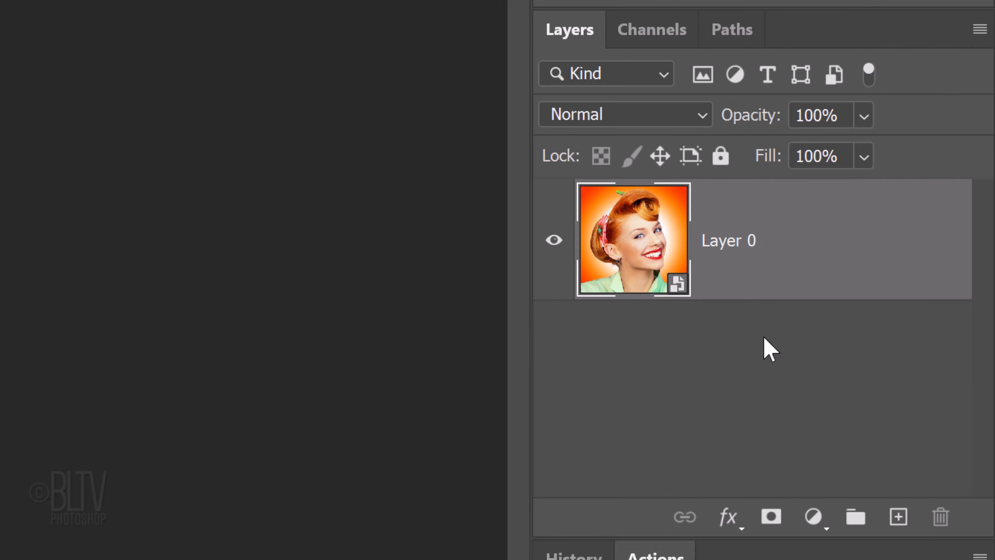
pyautogui.hotkey('ctrl', 'j')
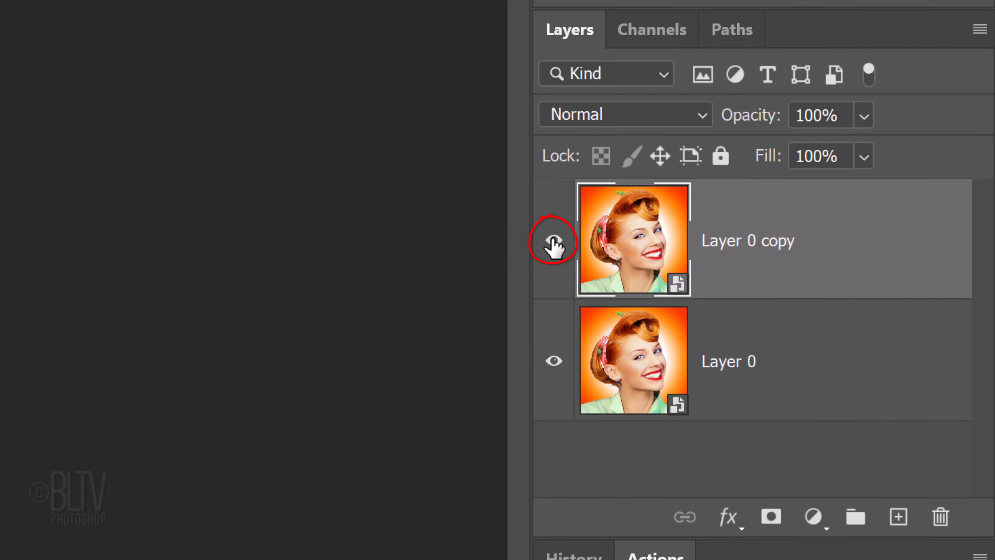
# Hide the copy and apply Poster Edges to Layer 0 with Edge Thickness 2, Edge Intensity 1 and Posterization 2
pyautogui.click(553, 240)
pyautogui.click(626, 356)
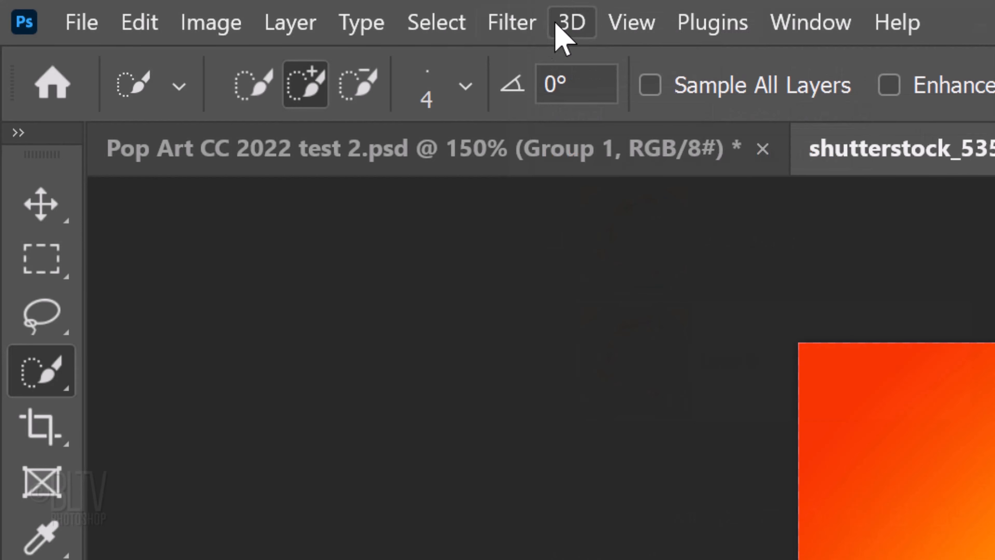
pyautogui.click(524, 23)
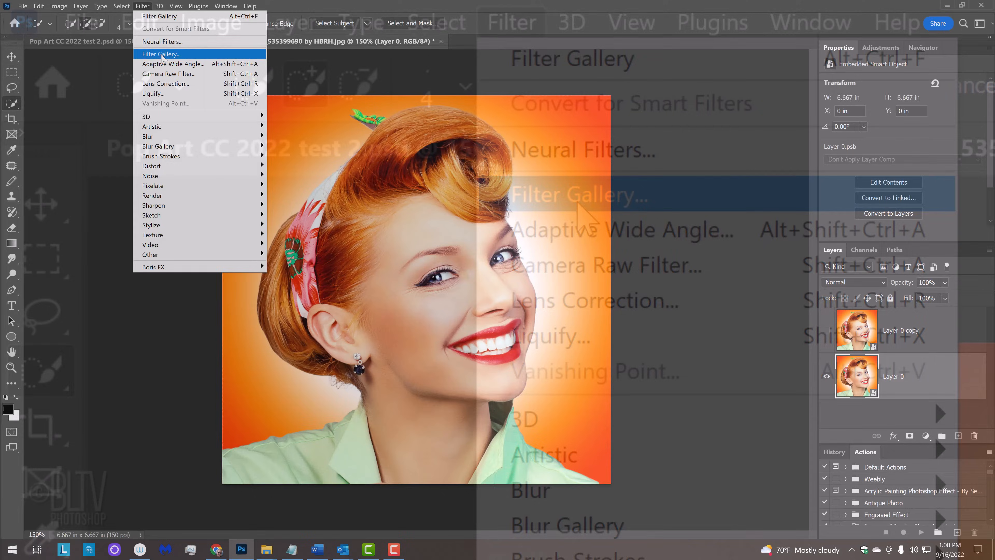
pyautogui.click(578, 203)
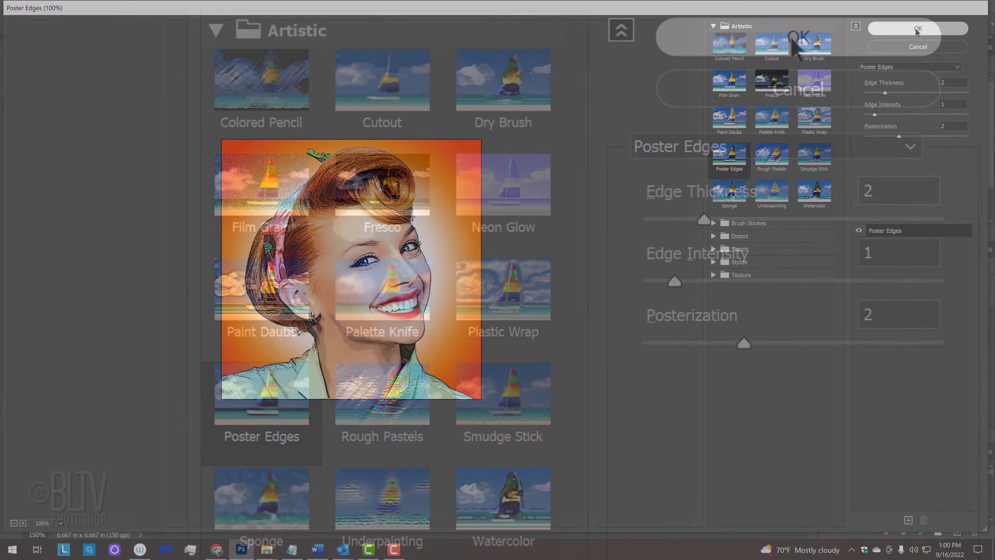
pyautogui.click(917, 28)
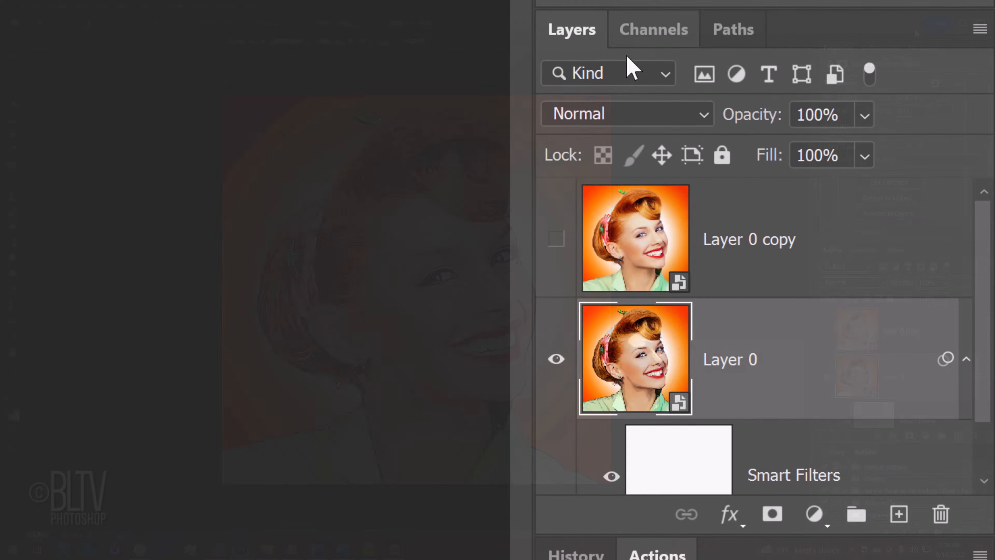
# Show Layer 0 copy and set its blend mode to Soft Light
pyautogui.click(556, 239)
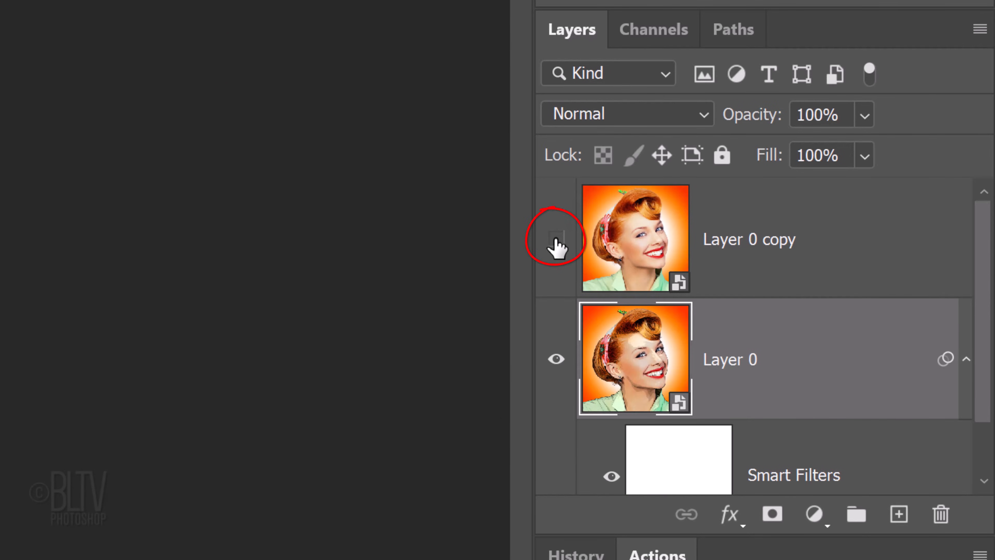
pyautogui.click(638, 235)
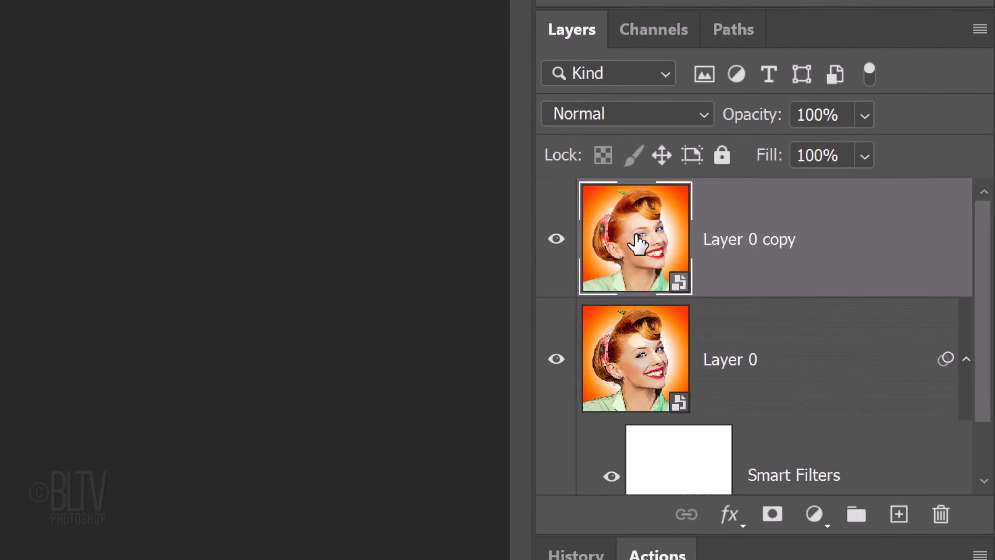
pyautogui.click(623, 123)
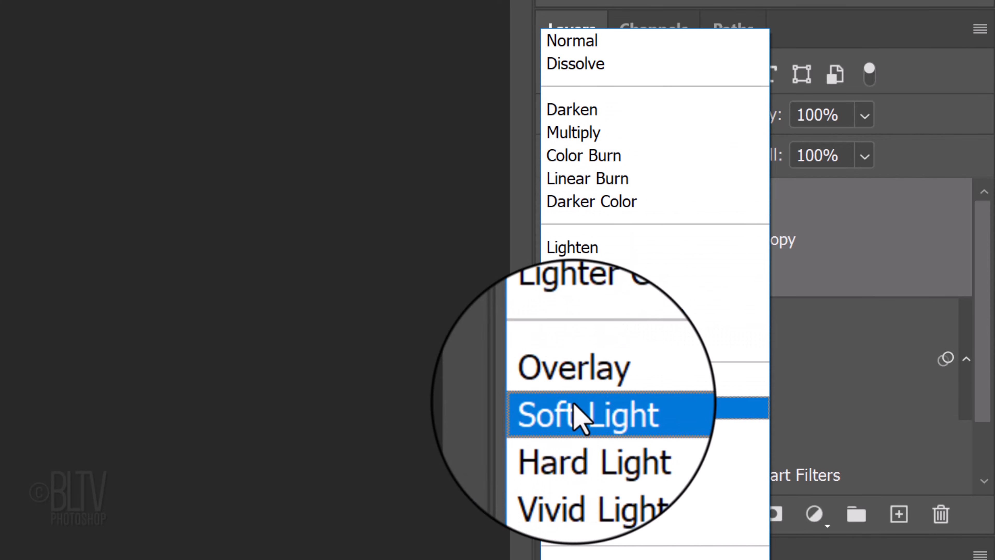
pyautogui.click(580, 410)
# Apply a Color Halftone filter to Layer 0 copy with Max. Radius 8 pixels and screen angles 108, 162, 90 and 45
pyautogui.click(292, 12)
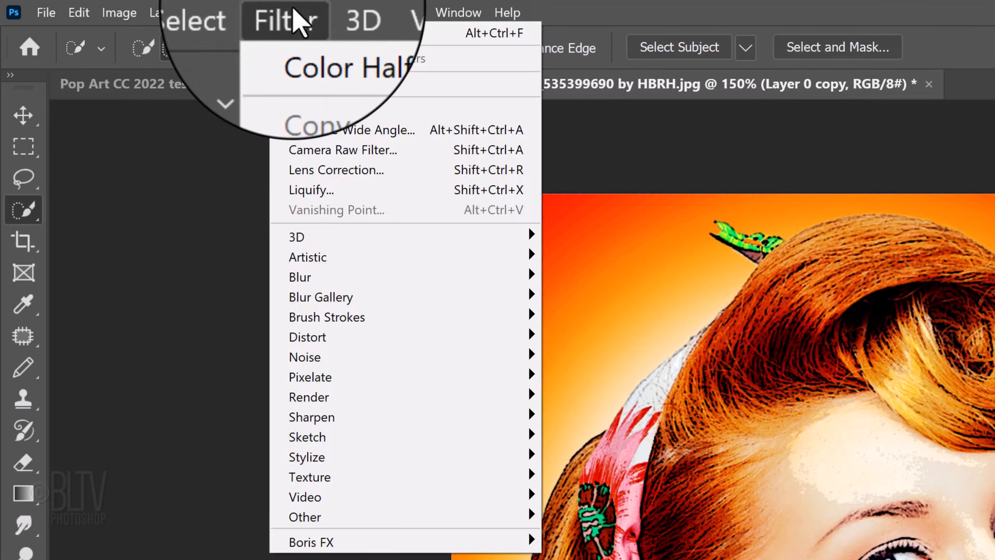
pyautogui.moveTo(310, 377)
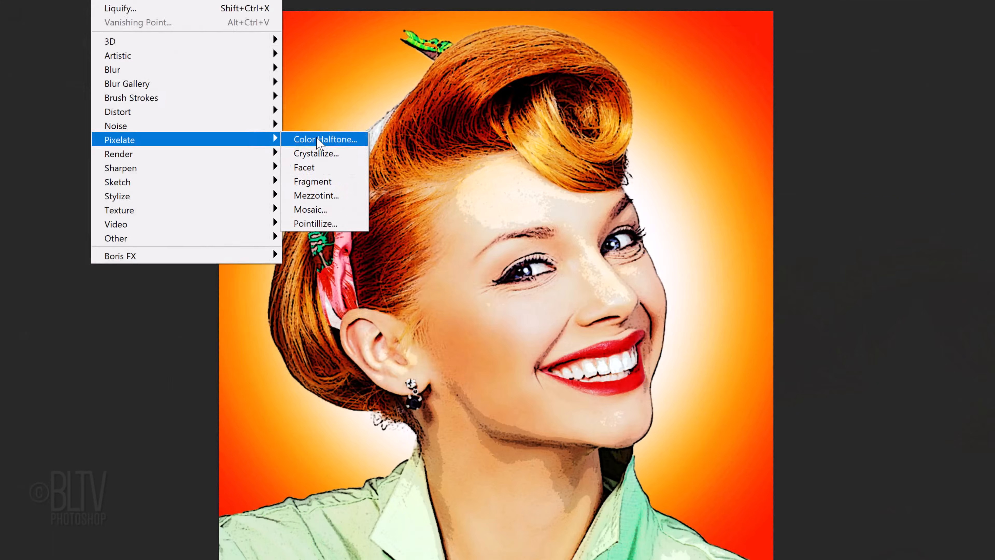
pyautogui.click(593, 377)
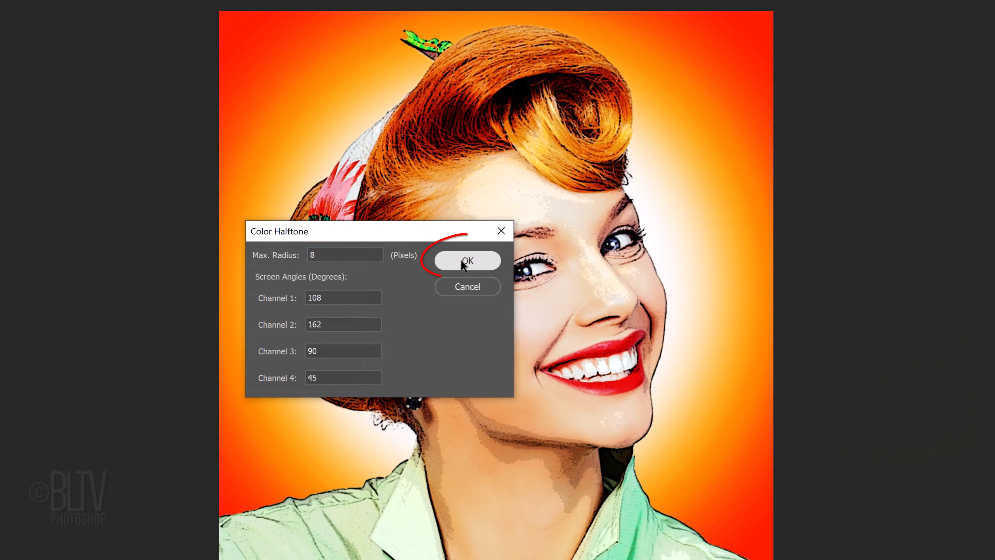
pyautogui.click(461, 261)
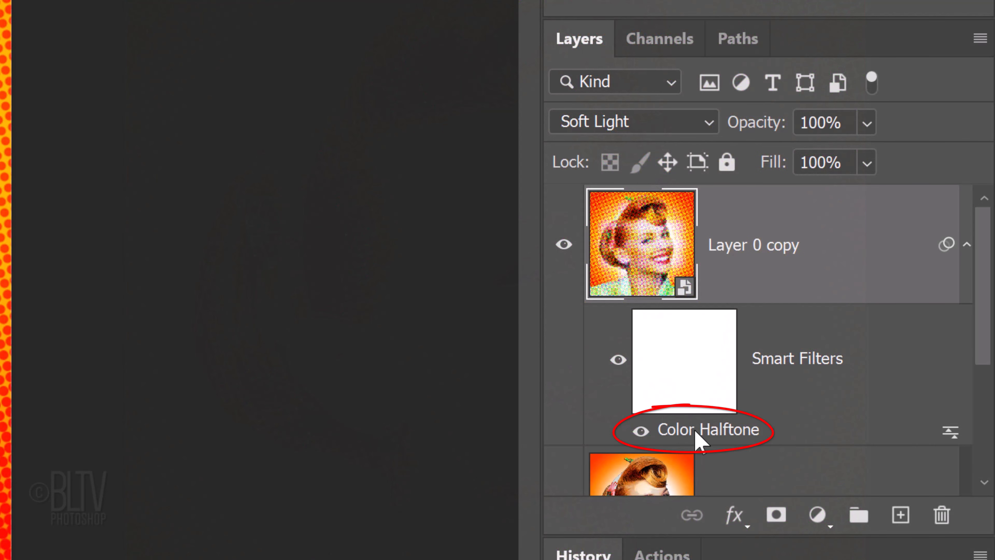
# Set the Max. Radius of the copy's Color Halftone smart filter to 12 pixels
pyautogui.doubleClick(697, 431)
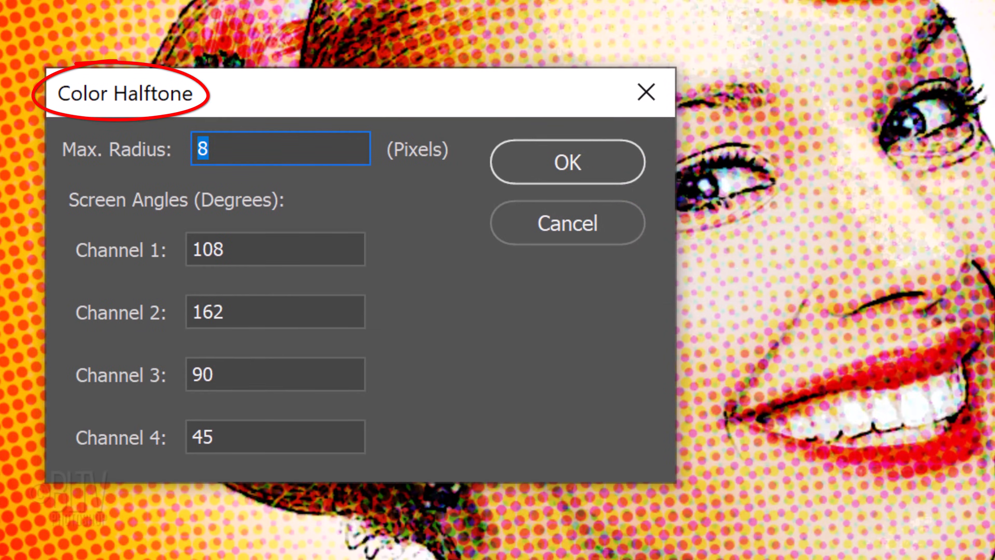
pyautogui.write('12')
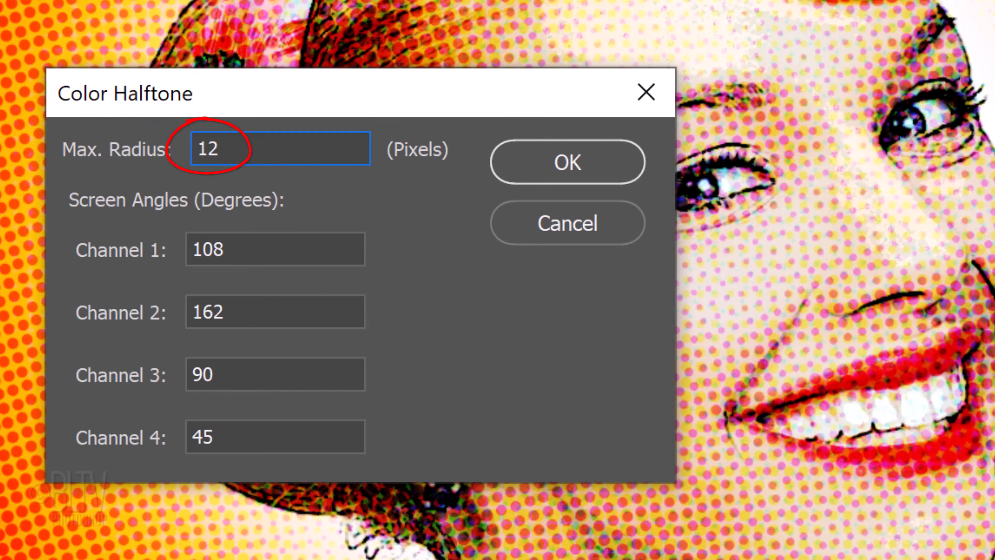